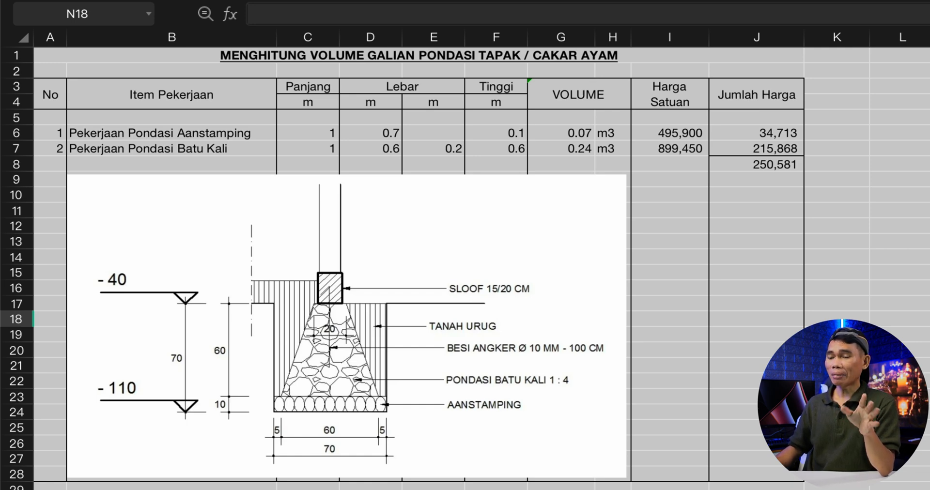
- Replace the ending of the sheet title in A1 so it reads "MENGHITUNG VOLUME PONDASI BATU KALI"
click(442, 55)
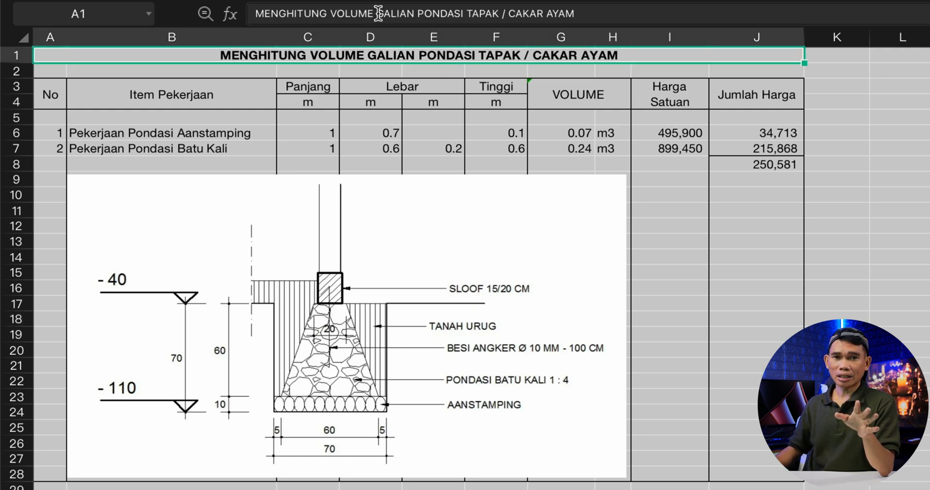
drag(379, 14, 611, 13)
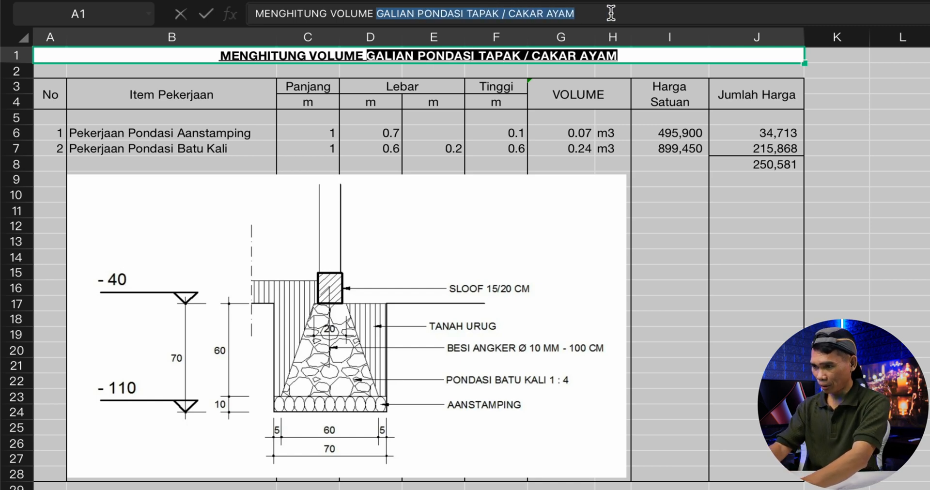
text(PONDASI)
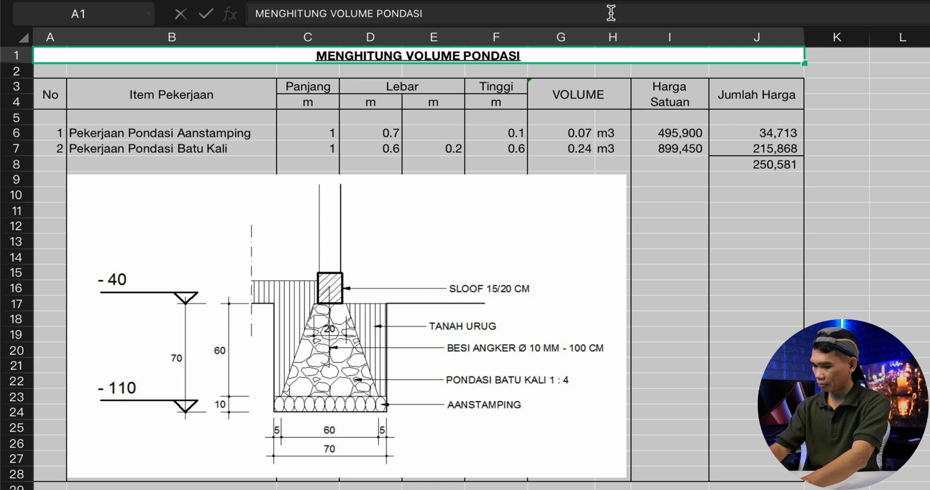
text( BATU KALI)
key(Return)
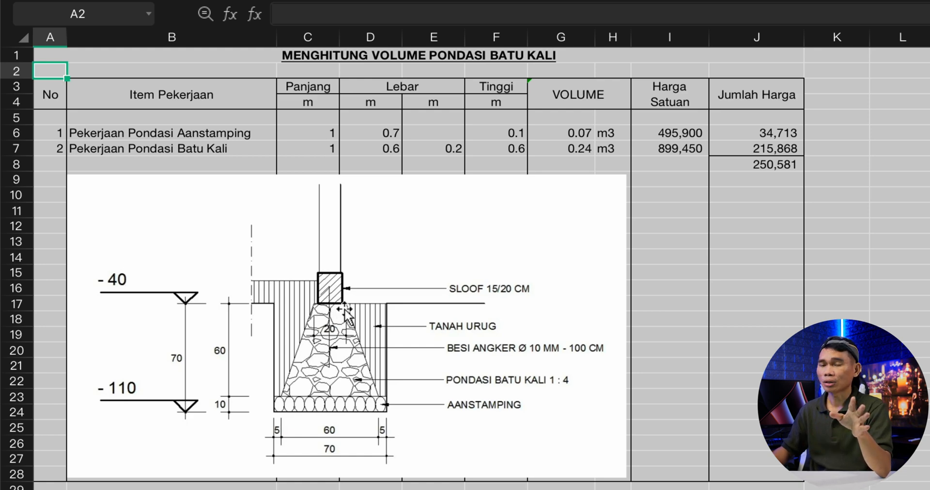
- Examine the Pekerjaan Pondasi Aanstamping row's length, width, height, volume formula and unit price
click(157, 135)
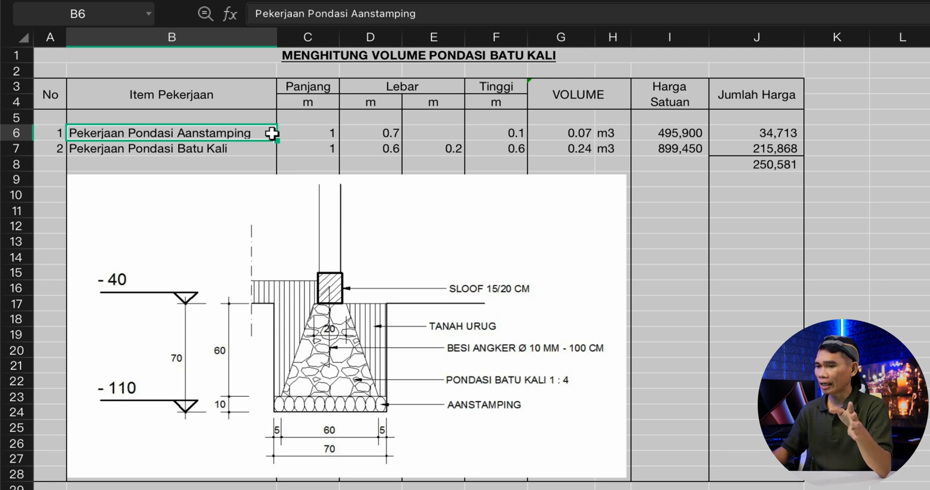
click(317, 135)
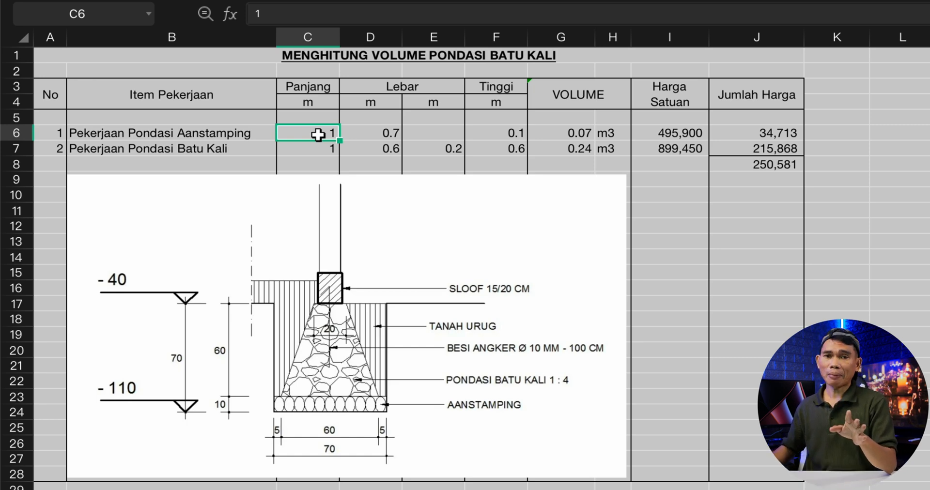
click(392, 133)
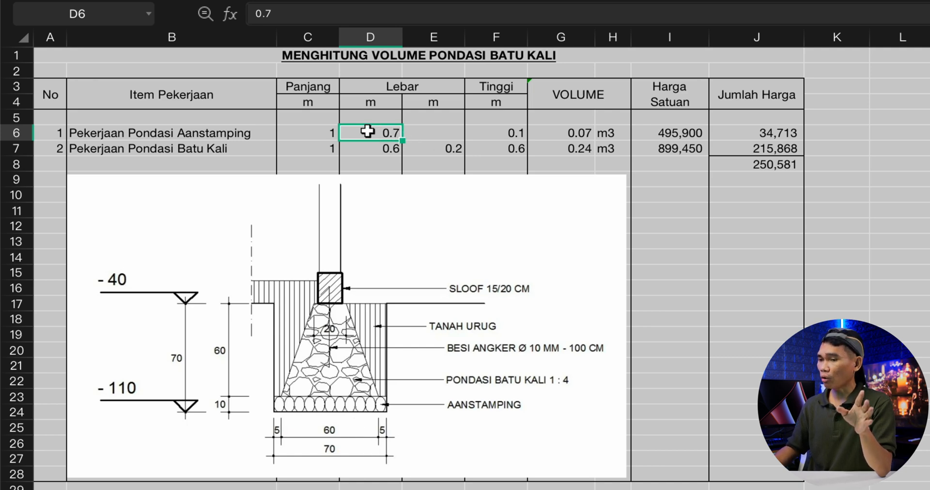
click(515, 134)
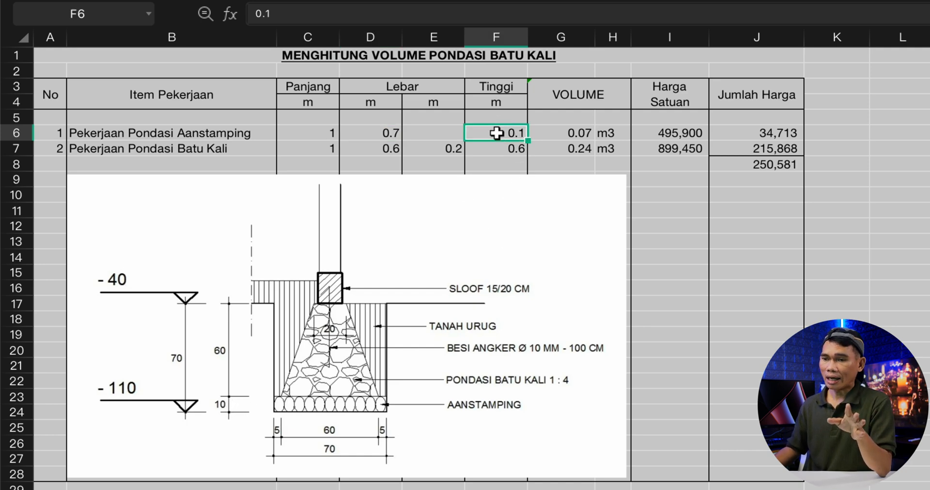
click(579, 130)
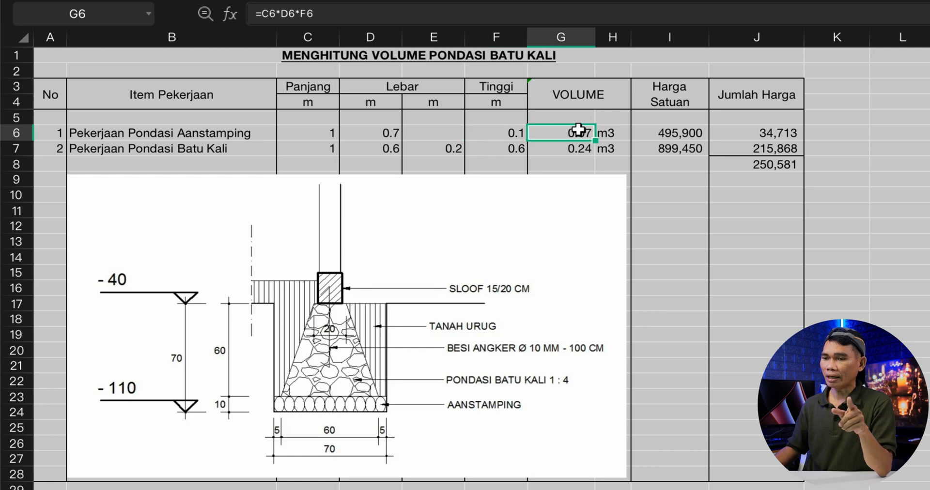
click(355, 10)
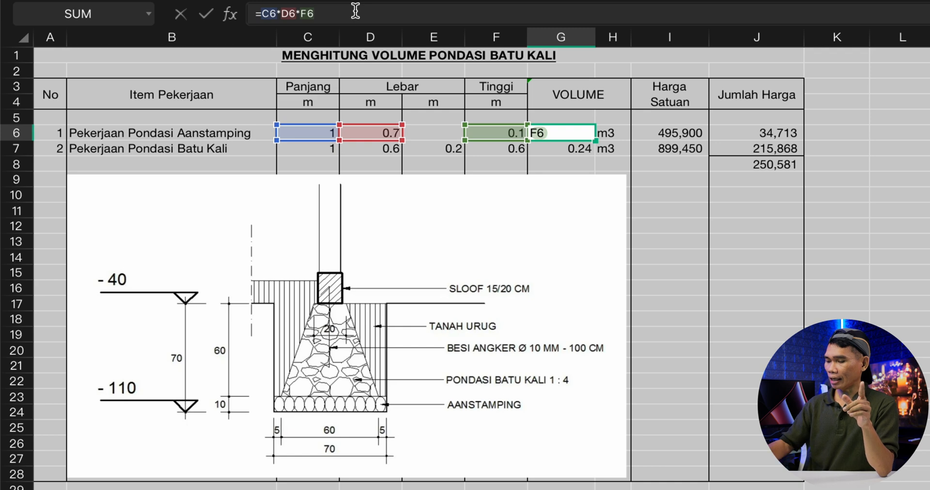
key(Return)
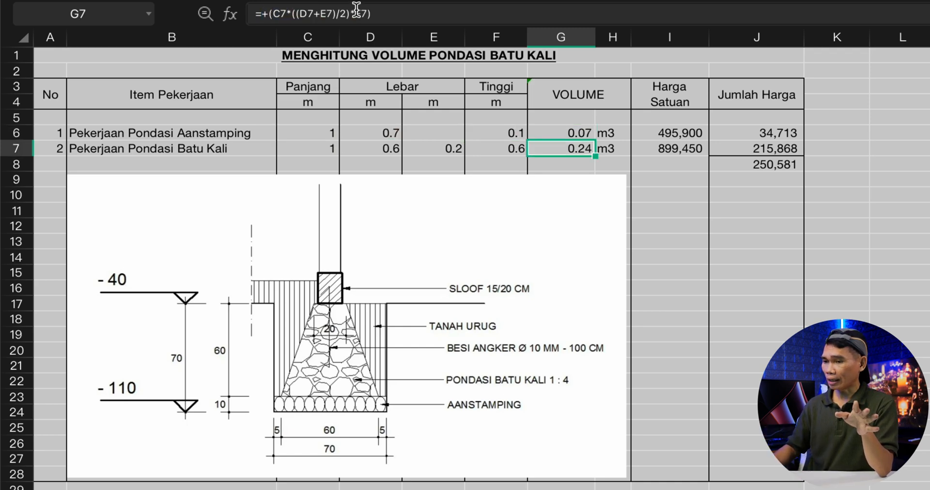
click(681, 132)
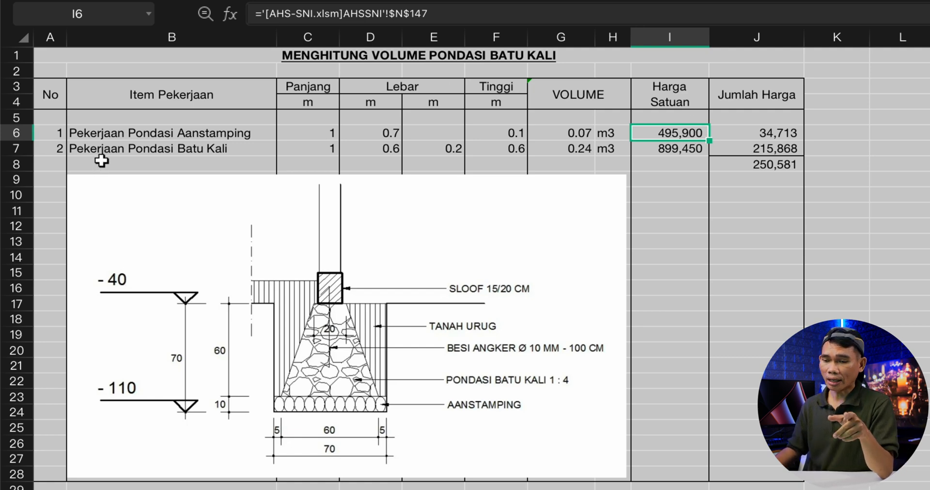
- Examine the Pekerjaan Pondasi Batu Kali row's two widths, height and the references in its volume formula
click(385, 149)
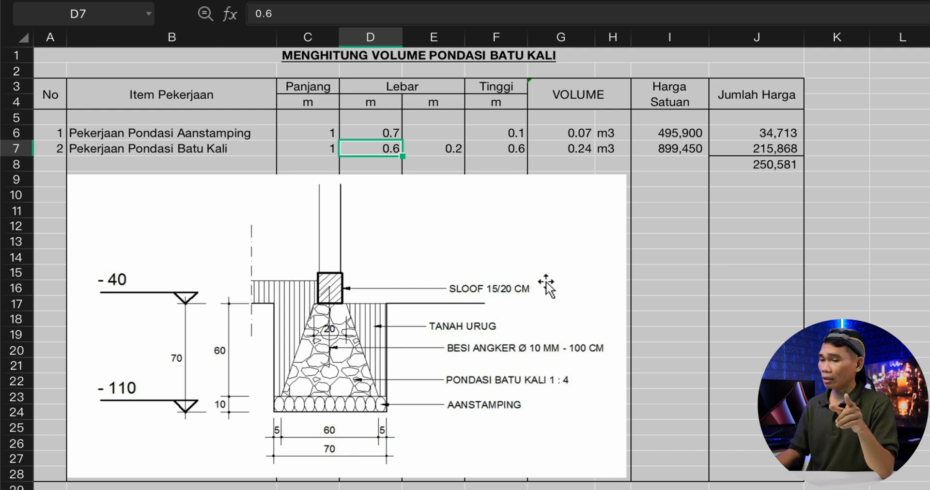
click(437, 147)
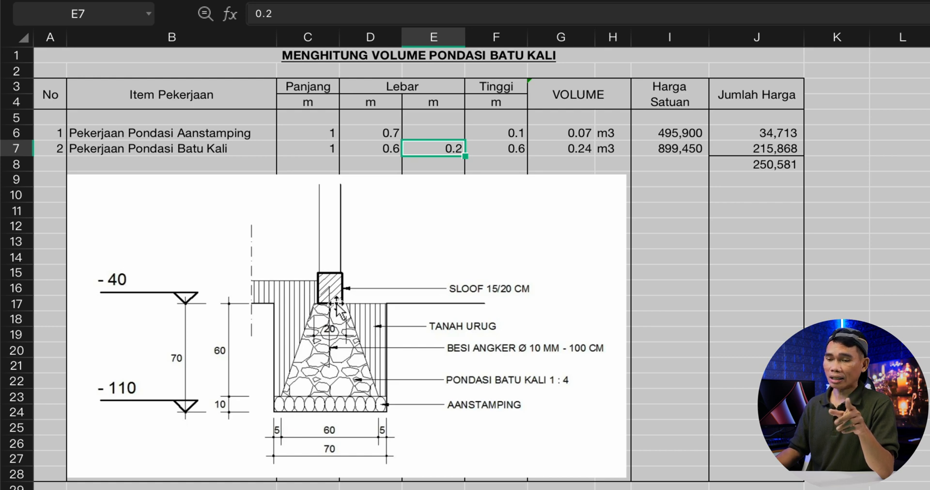
click(509, 144)
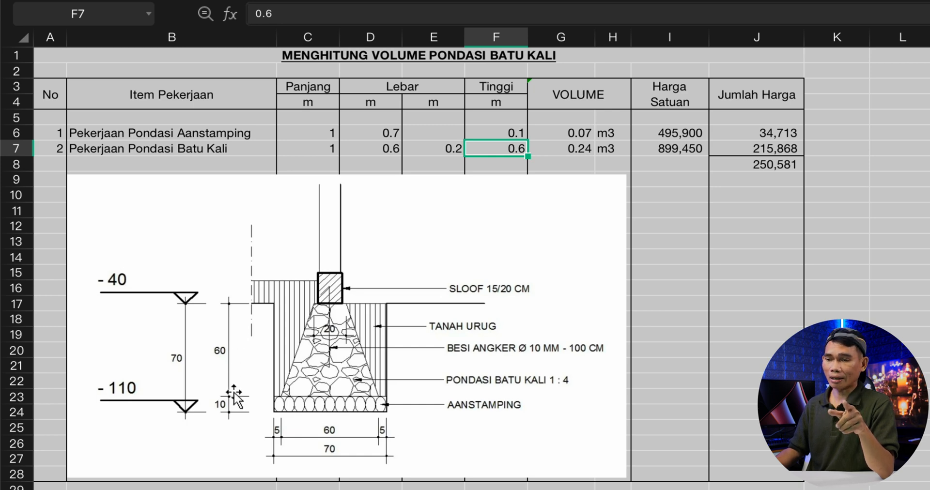
click(578, 145)
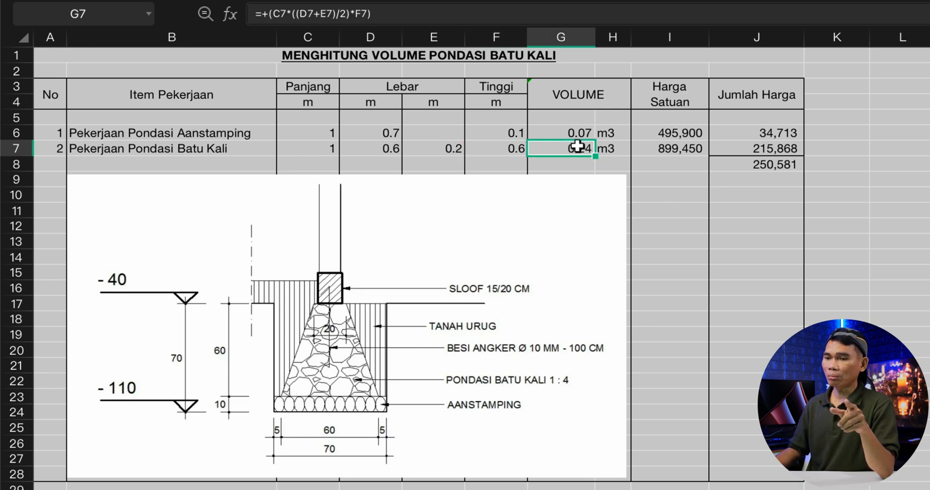
click(412, 8)
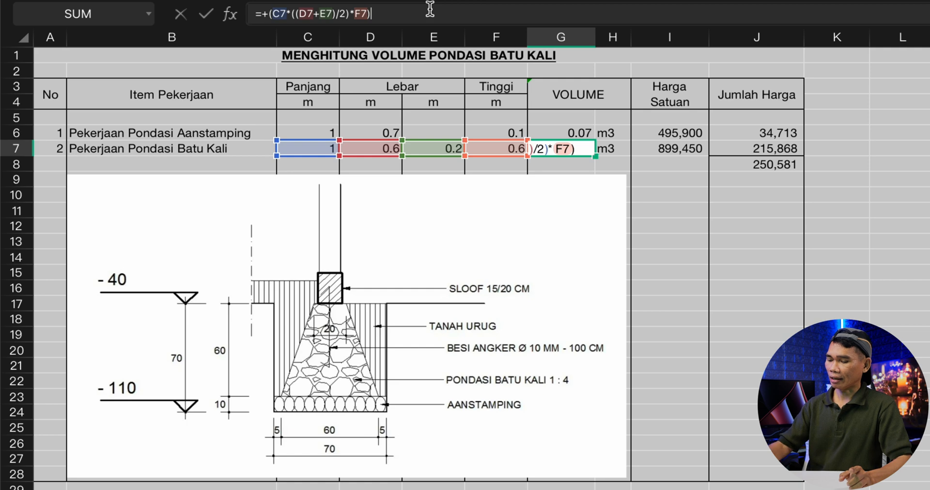
key(Return)
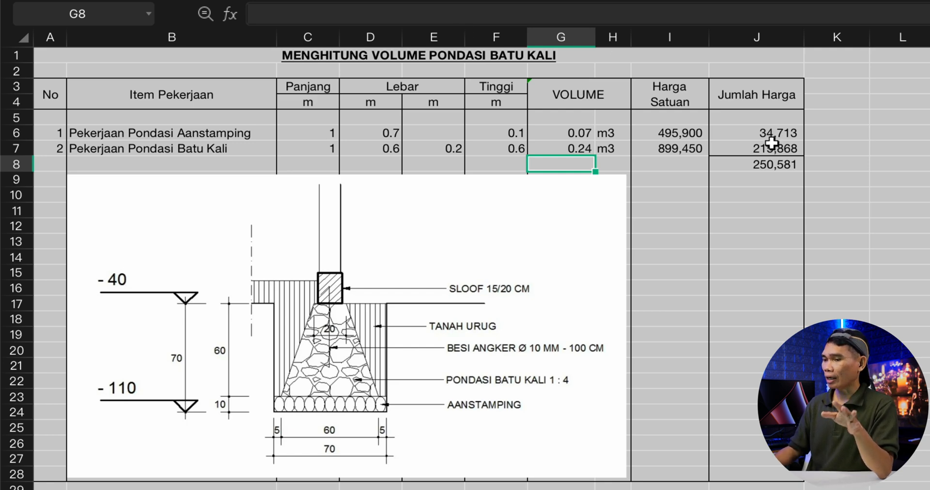
- Trace both items' unit prices to the Pondasi Batu Kosong and Batu Kali 1 PC : 4 Psr rows in the AHS-SNI workbook's AHSSNI sheet
click(675, 144)
click(681, 133)
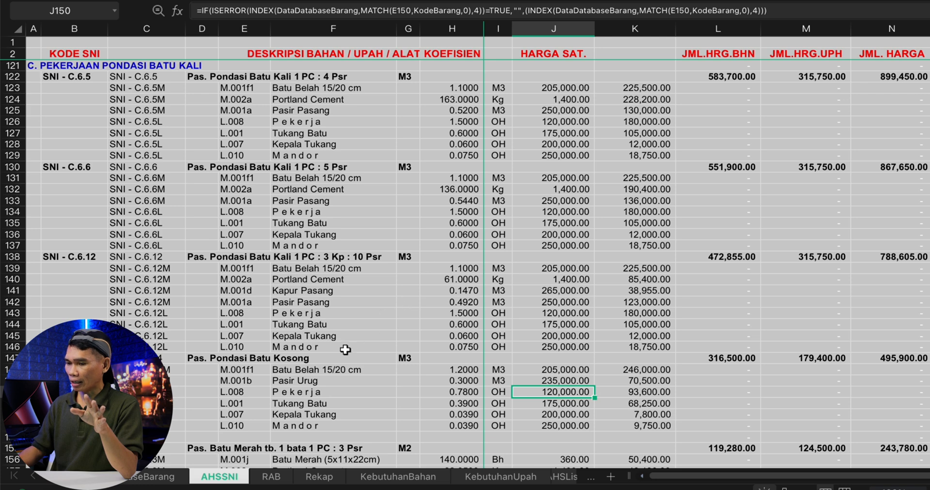
click(895, 363)
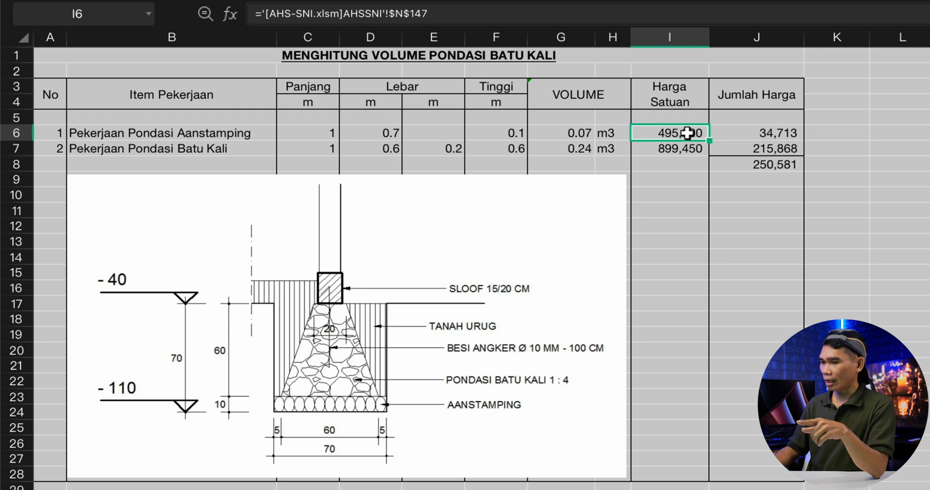
click(681, 151)
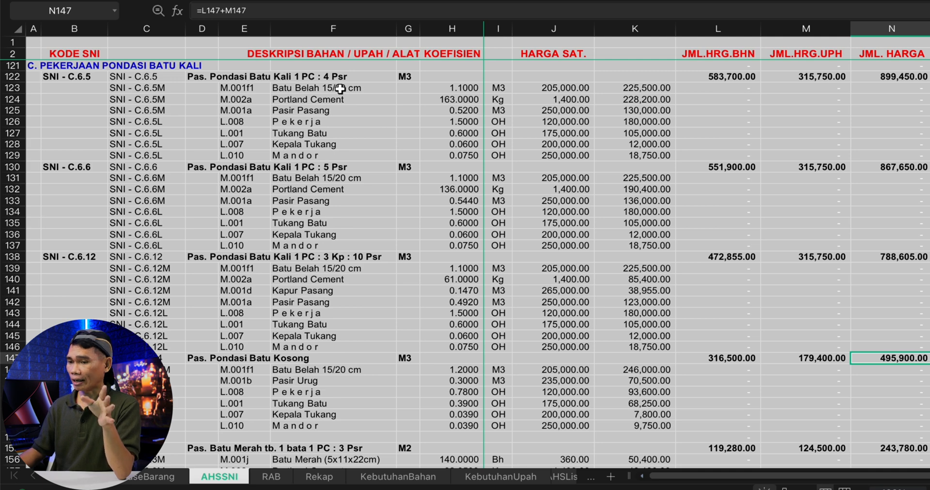
click(900, 77)
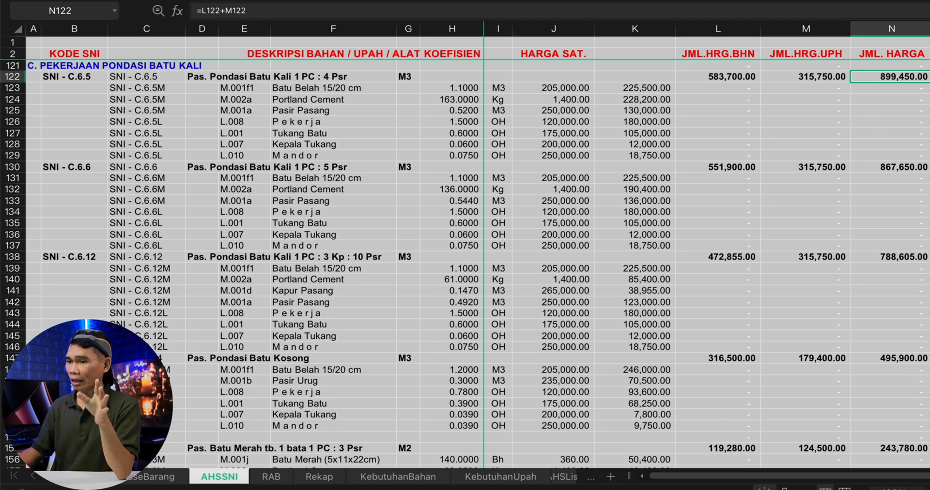
key(Return)
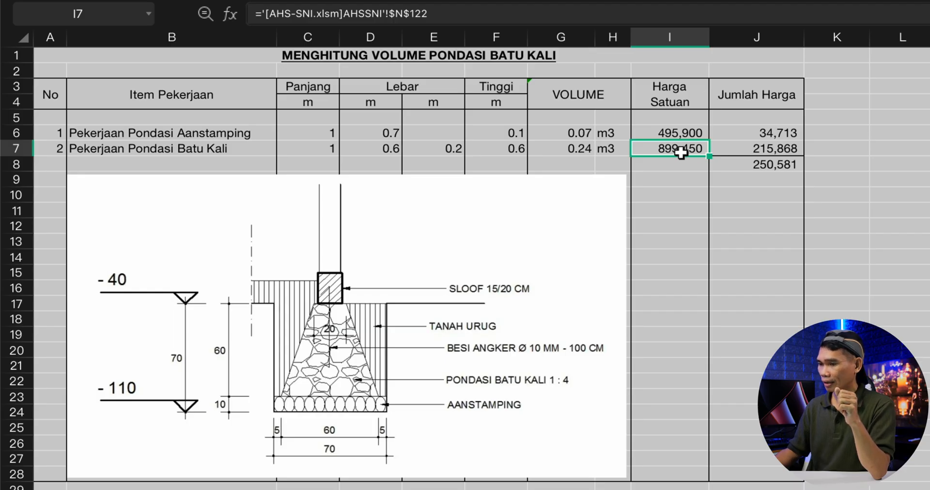
- Review the formulas for both items' total prices and their sum in the Jumlah Harga column
click(770, 150)
click(772, 129)
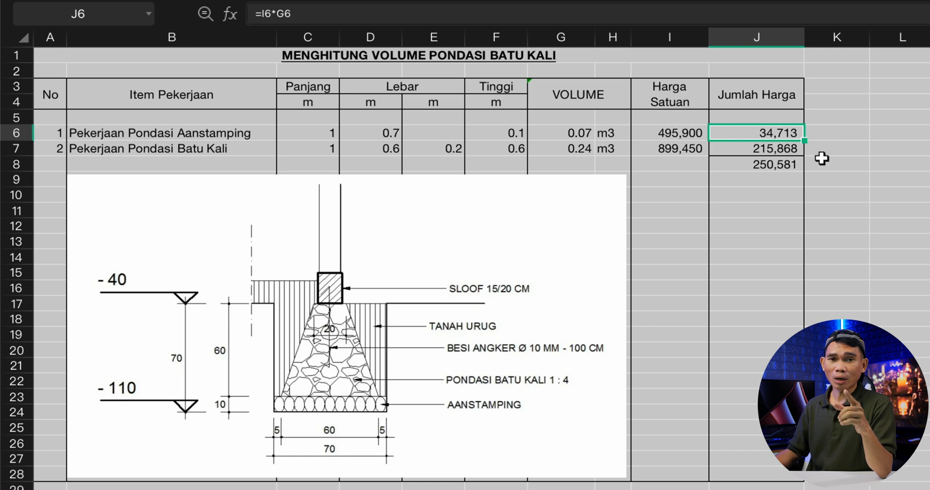
click(797, 150)
click(781, 166)
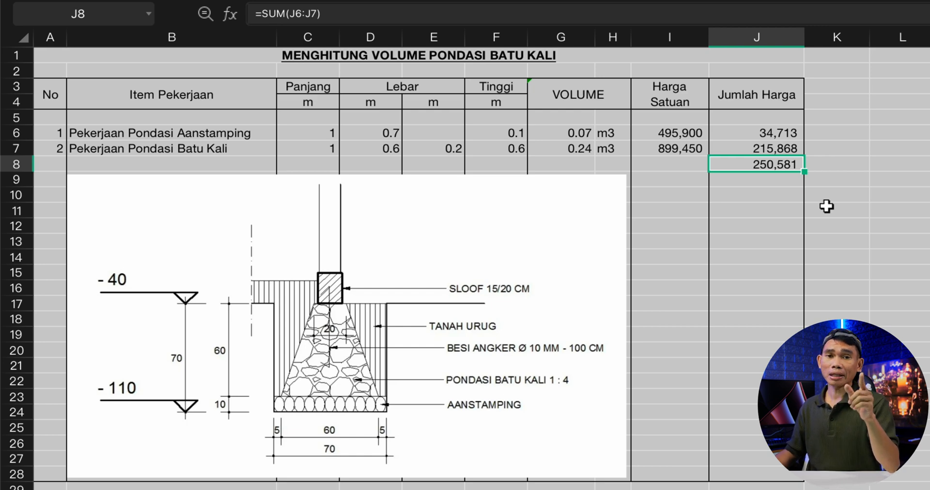
click(781, 178)
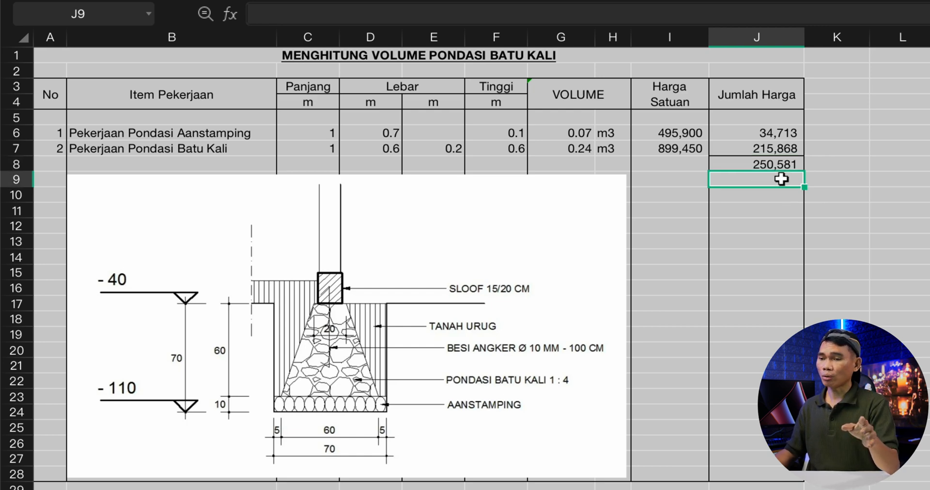
click(784, 165)
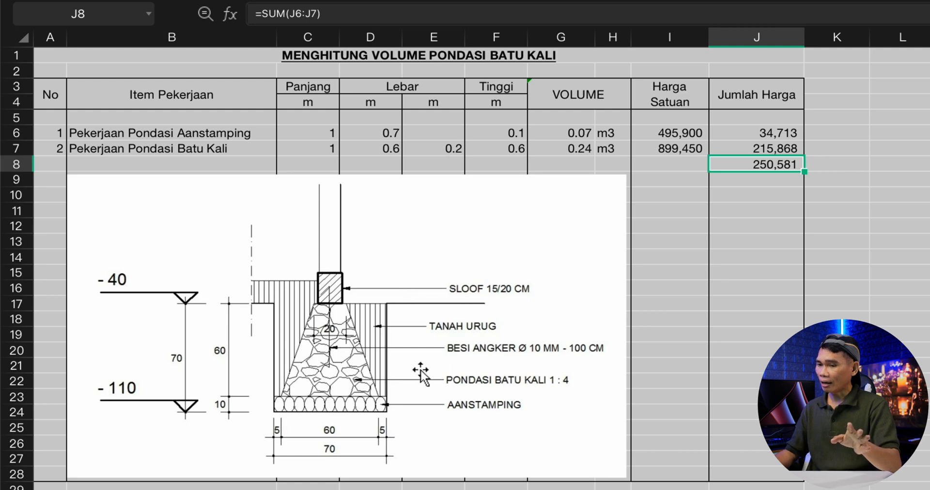
click(763, 198)
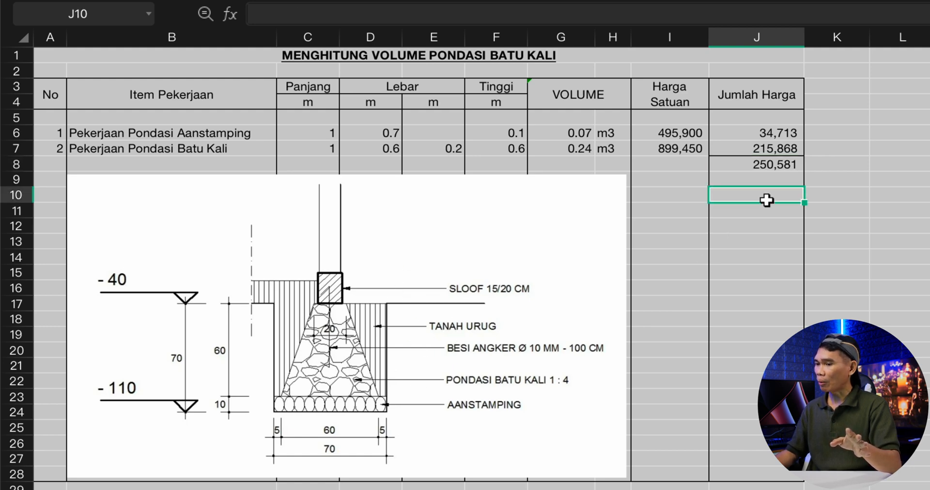
key(Up)
key(Up)
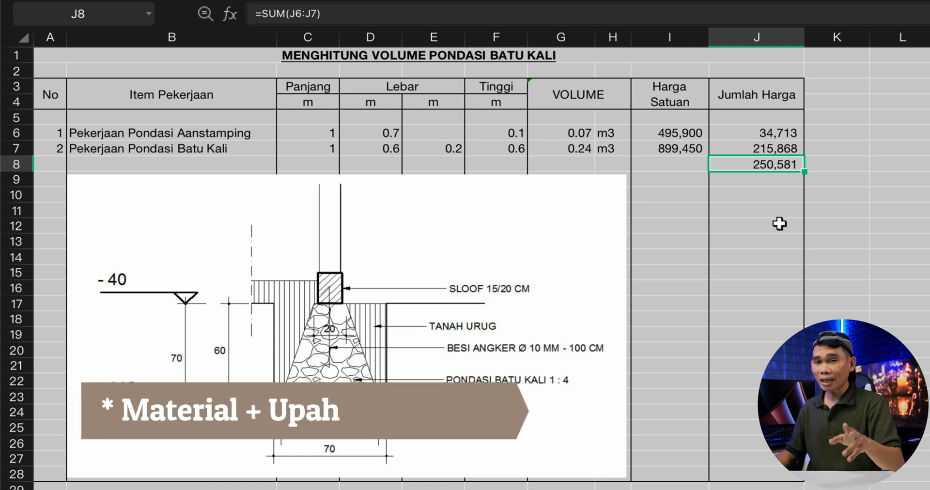
- Calculate the grand total increased by 10 percent in J10 with the formula =J8*1.1
click(766, 194)
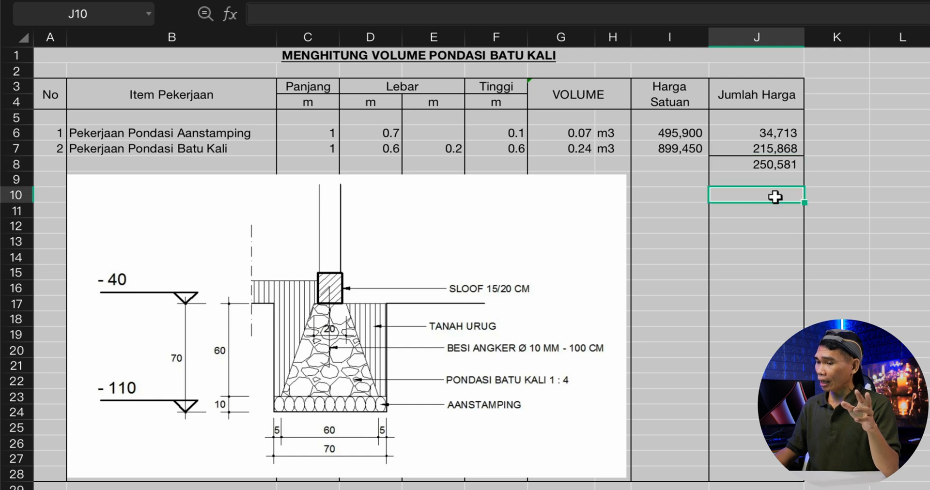
text(=)
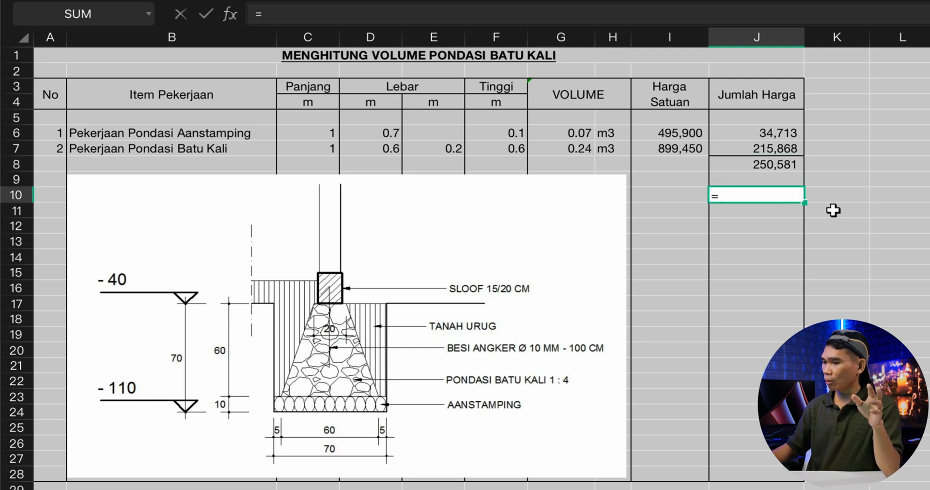
click(763, 164)
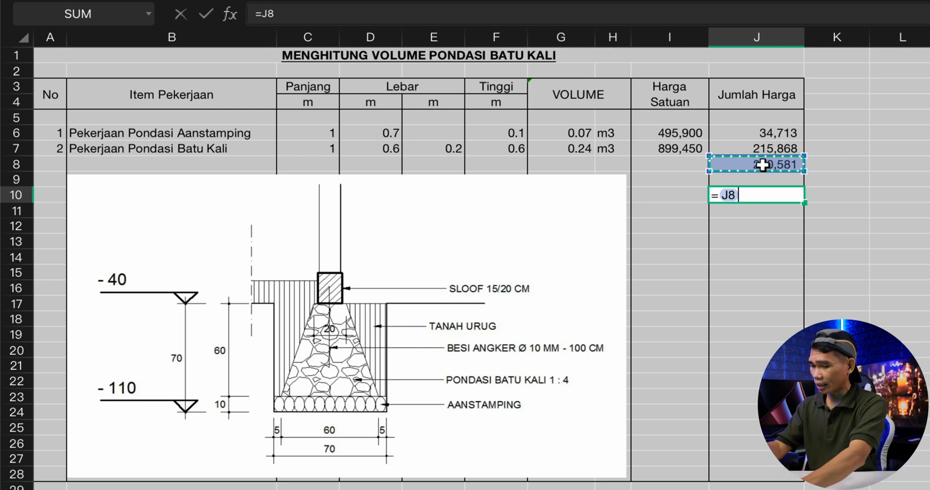
text(*1.1)
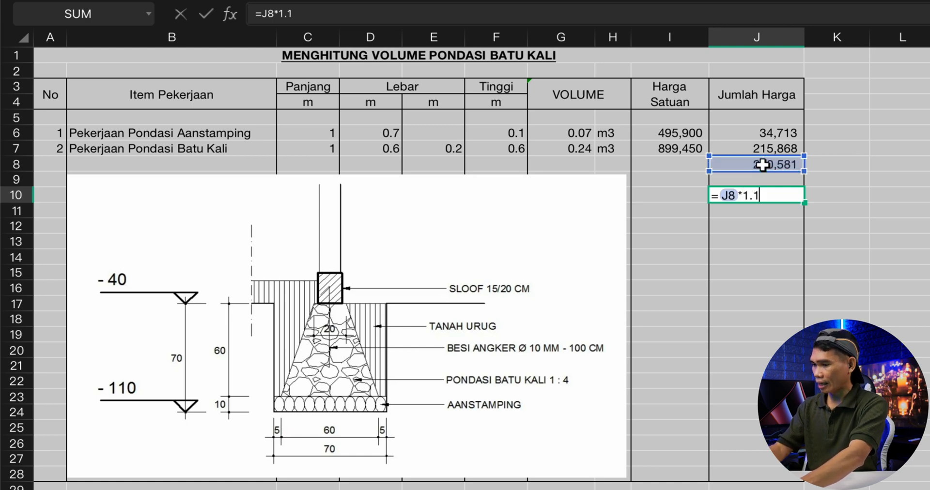
key(Return)
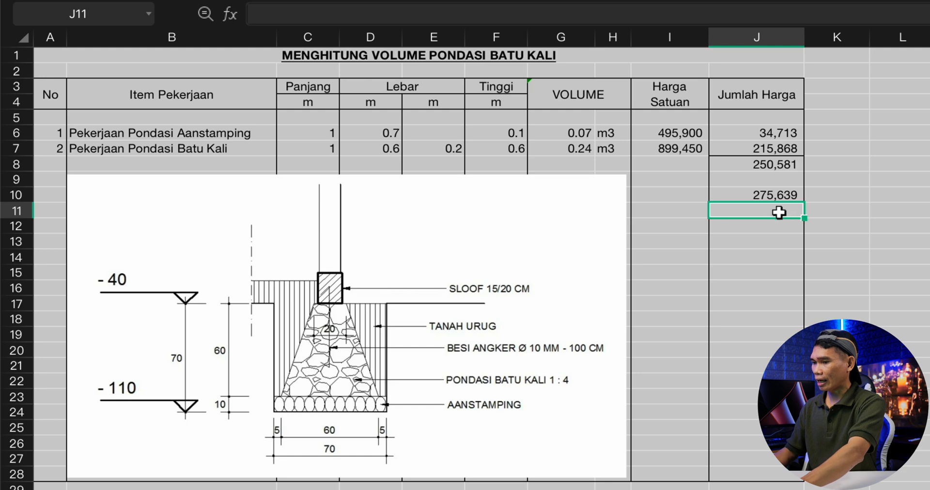
click(773, 195)
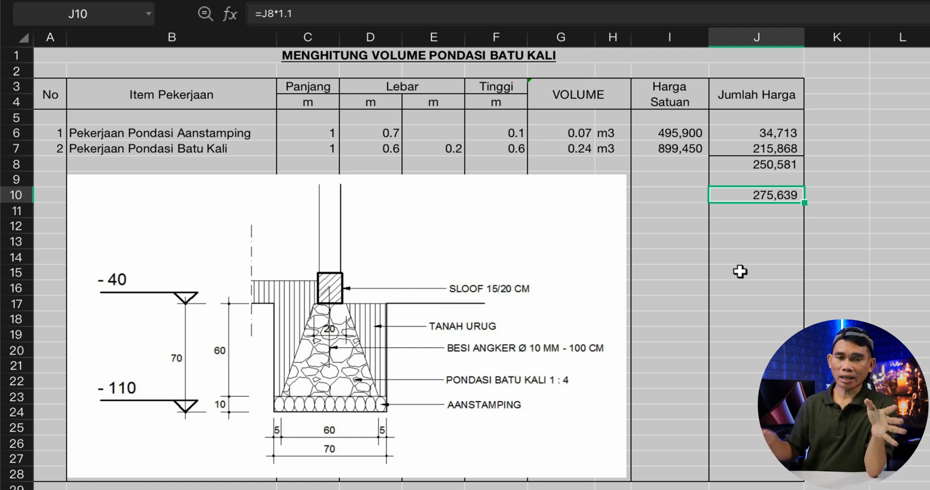
- Compare the summed cost in J8 with the marked-up total in J10, and check the Aanstamping row's length
click(760, 165)
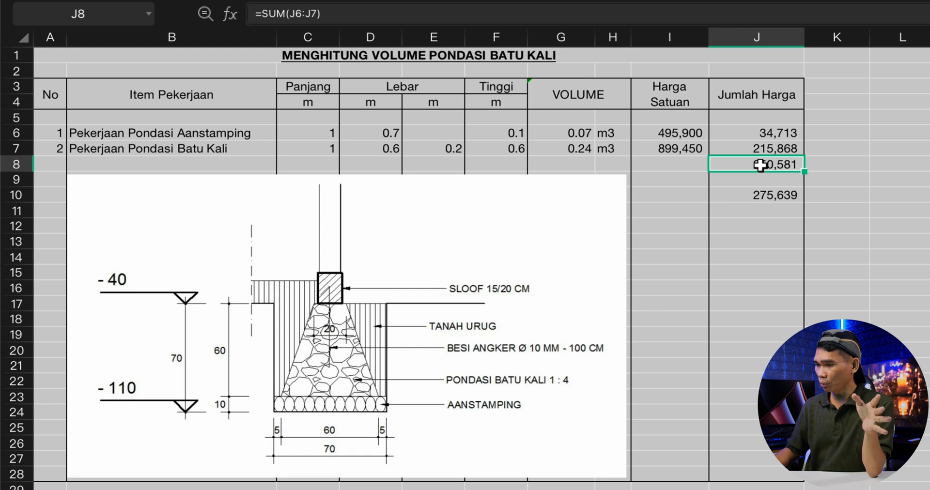
click(762, 196)
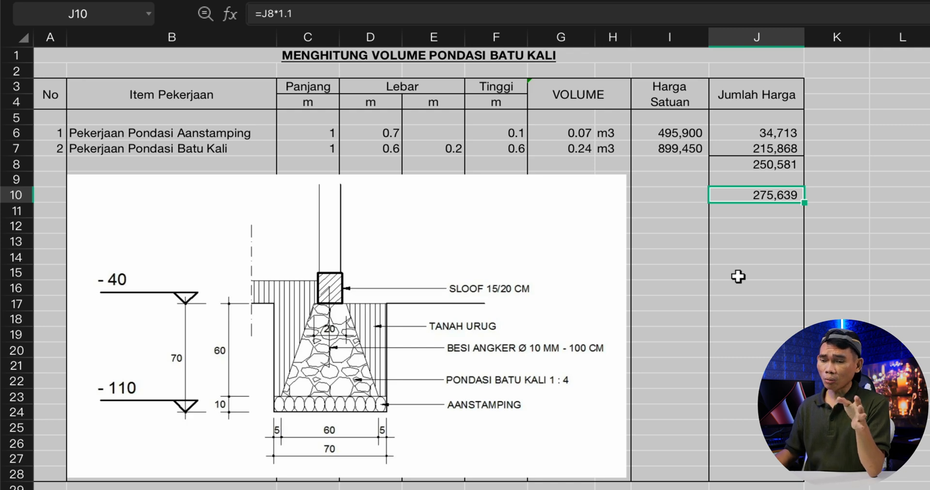
click(769, 166)
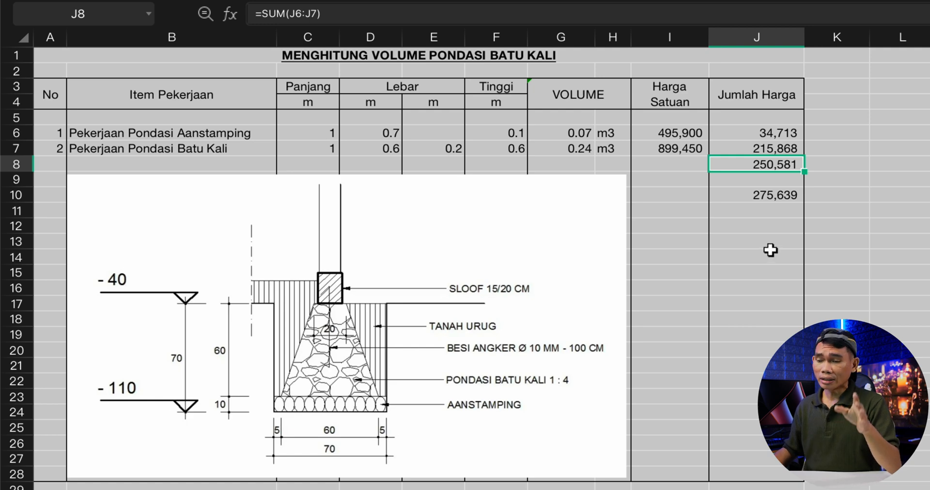
click(773, 214)
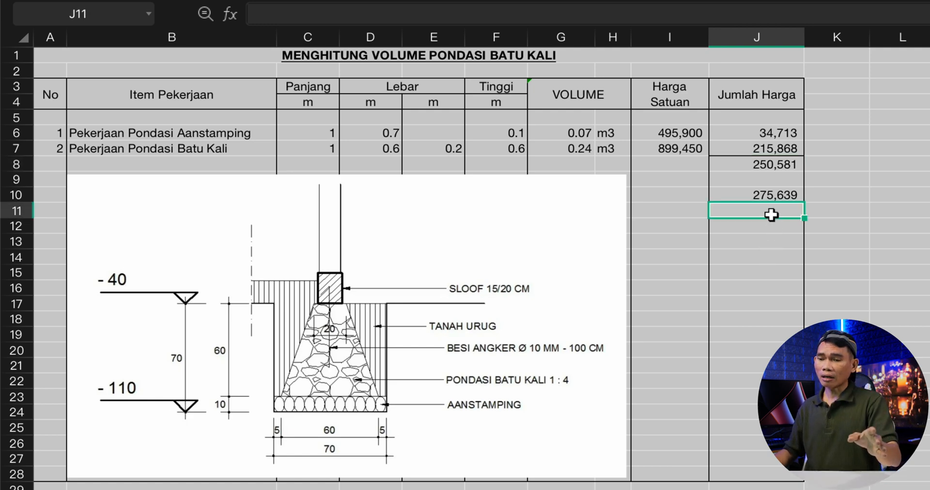
click(770, 197)
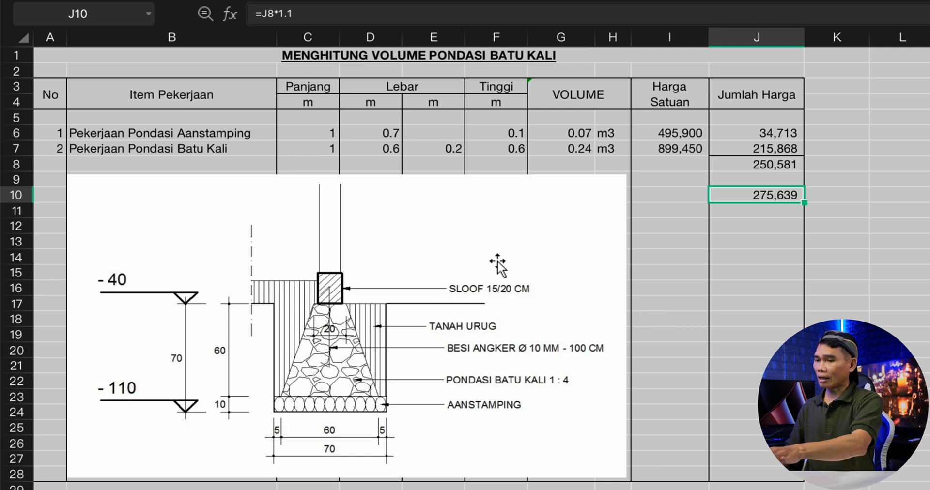
click(312, 129)
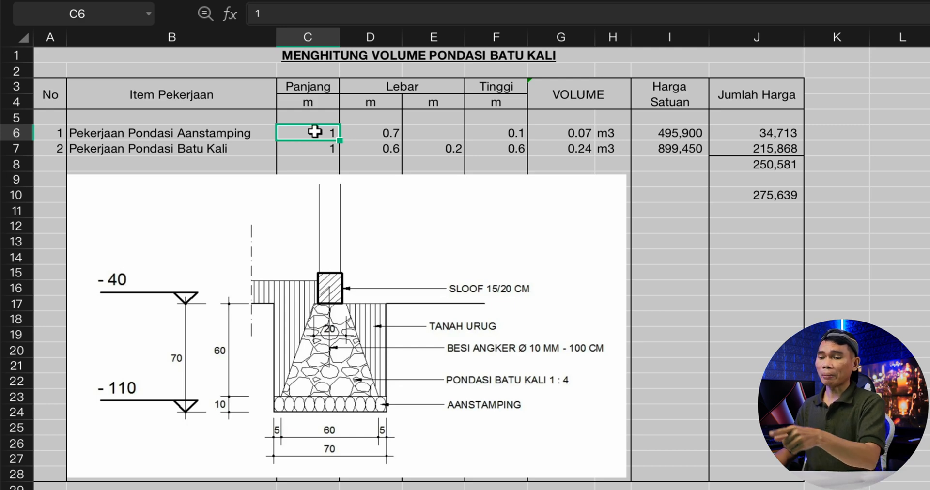
click(762, 163)
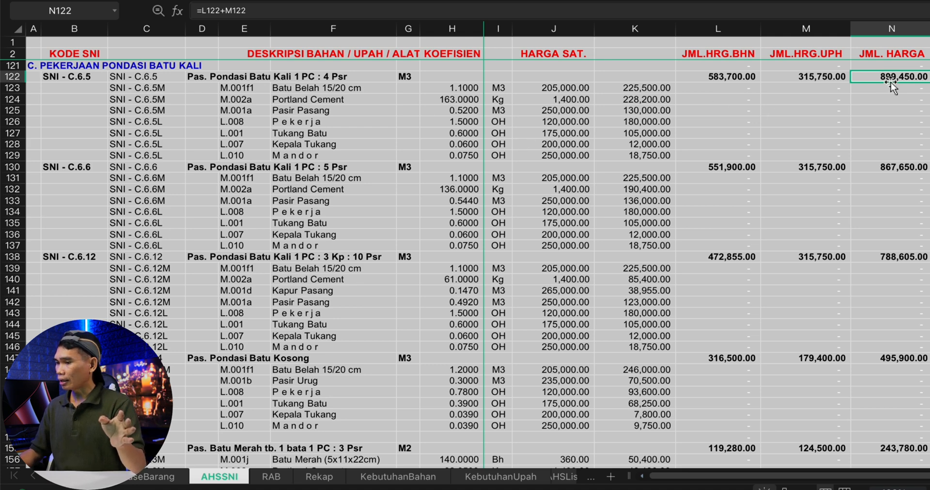
- Inspect the material and labour prices of Batu Kali 1 PC : 4 Psr in the AHSSNI sheet, and both items' unit-price references
click(728, 77)
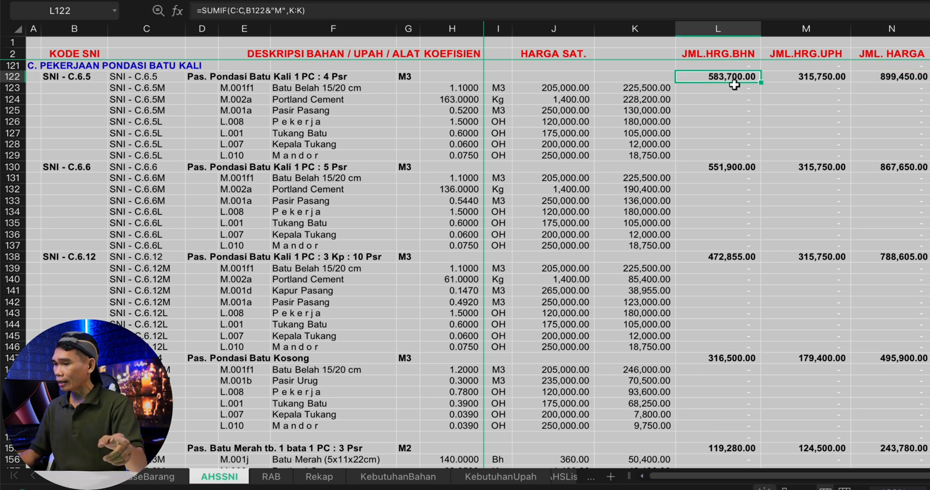
click(817, 78)
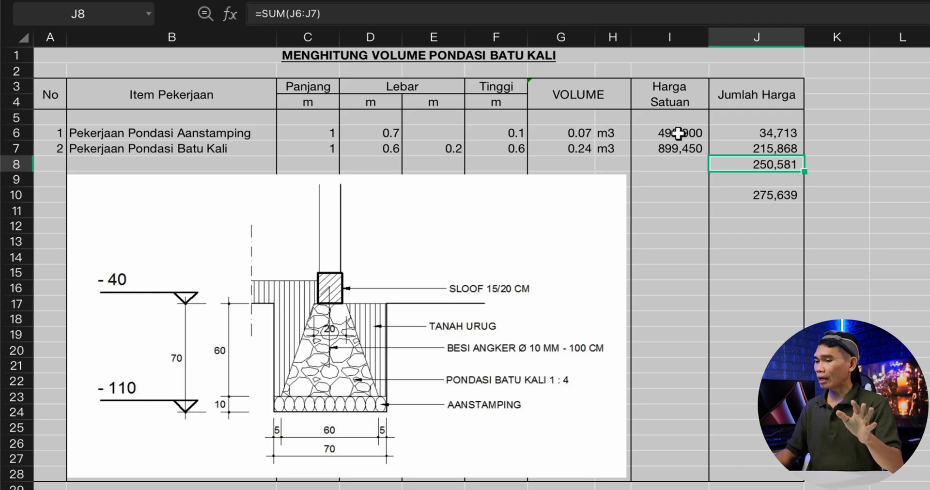
click(678, 132)
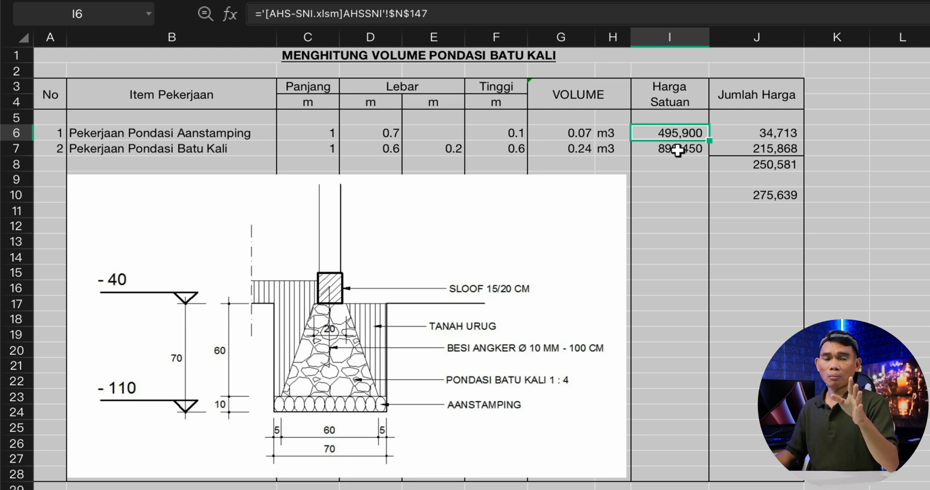
click(679, 150)
click(683, 134)
click(683, 149)
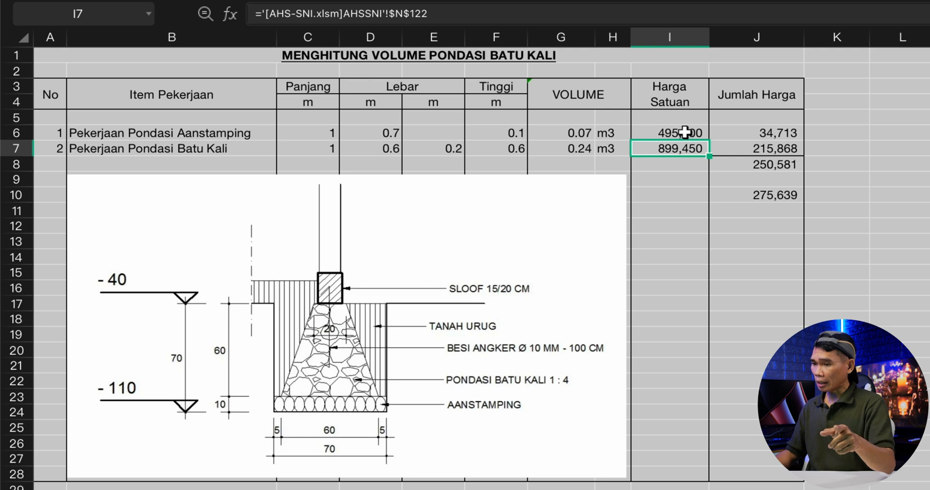
- Link the Pekerjaan Pondasi Aanstamping unit price in I6 to the Pondasi Batu Kosong labour price in AHSSNI cell M147, and check its total formula
click(685, 132)
text(=)
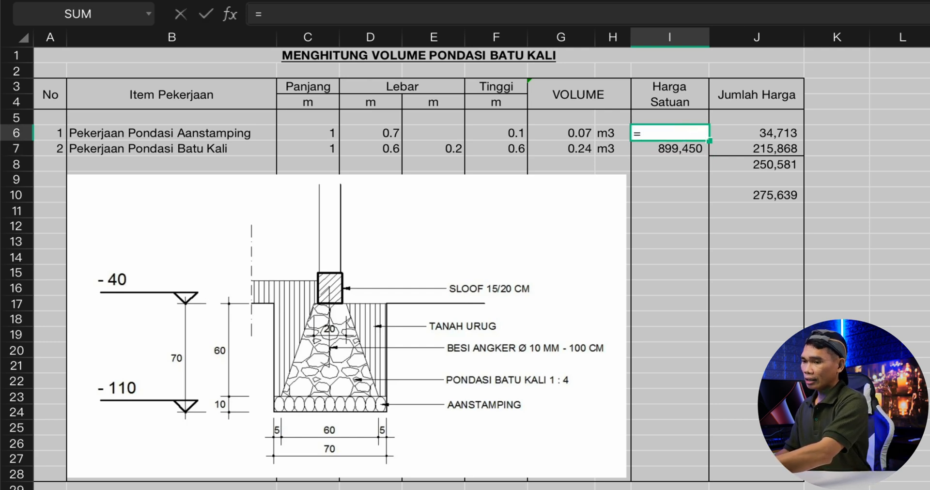
key(super+grave)
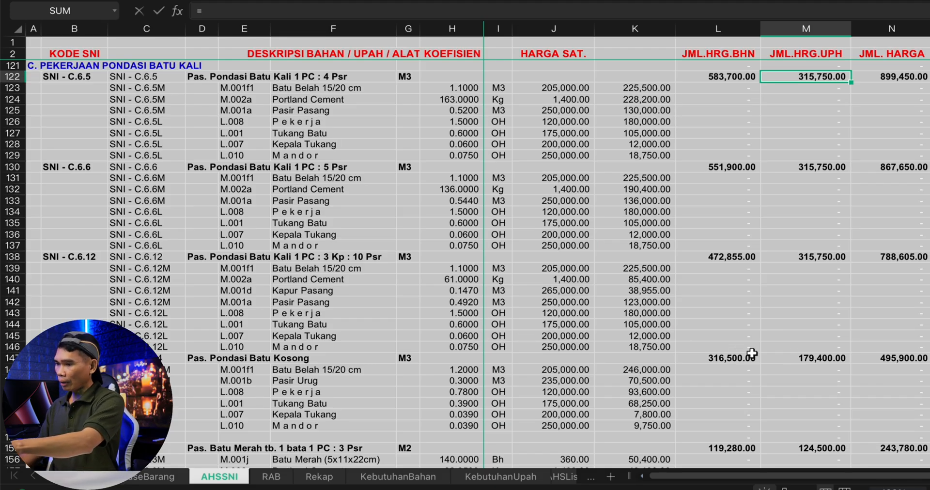
click(819, 361)
key(Return)
click(654, 131)
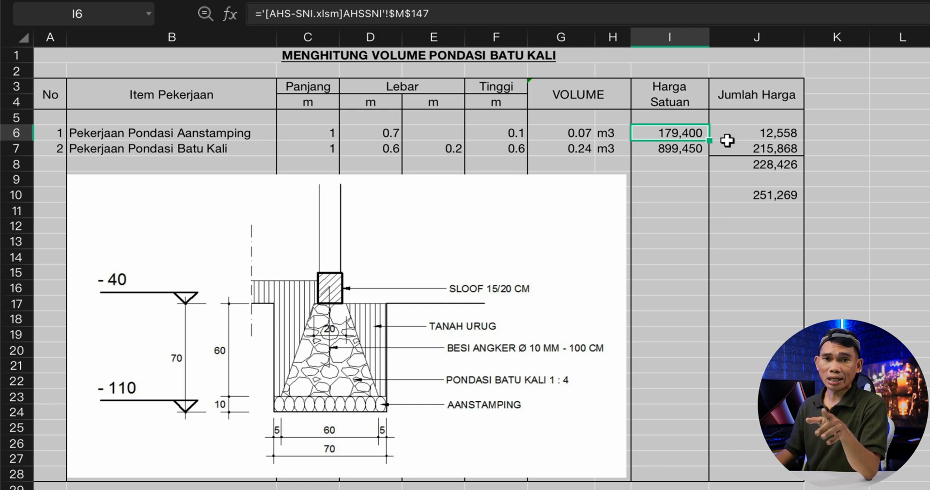
click(783, 135)
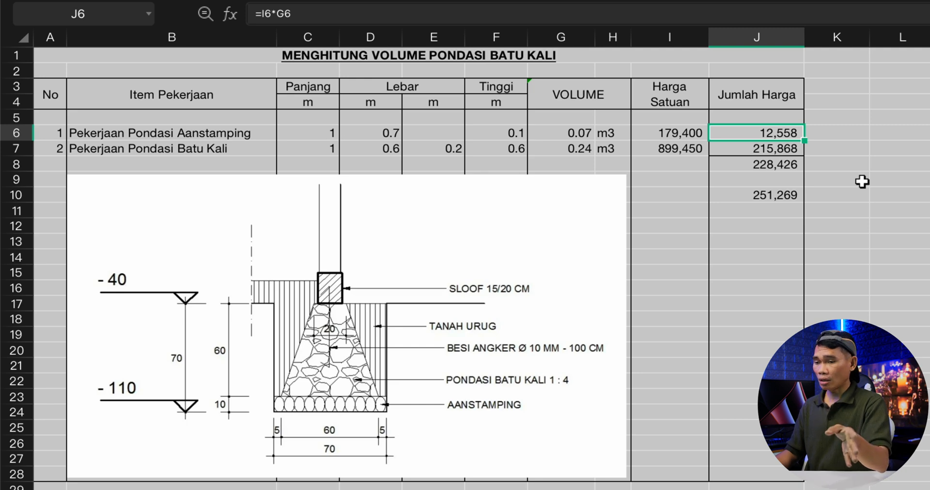
- Link the Pekerjaan Pondasi Batu Kali unit price in I7 to the Batu Kali 1 PC : 4 Psr labour price in AHSSNI cell M122
click(665, 148)
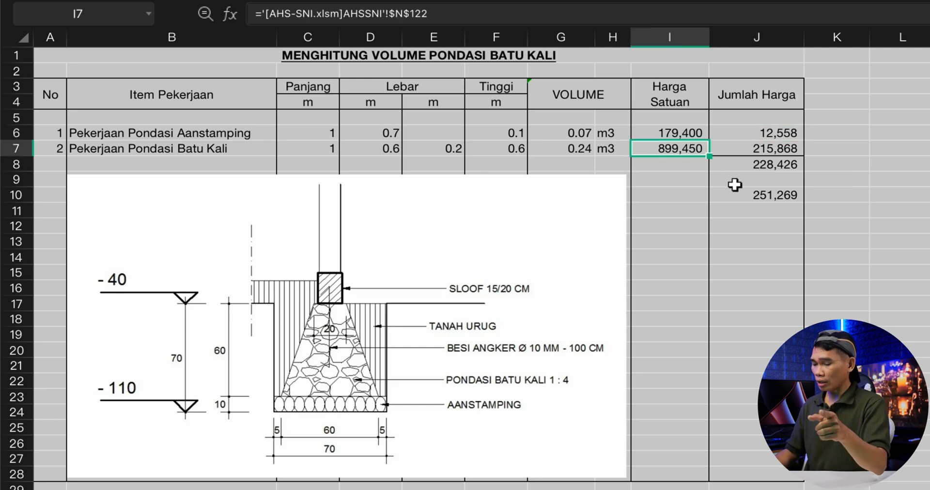
text(=)
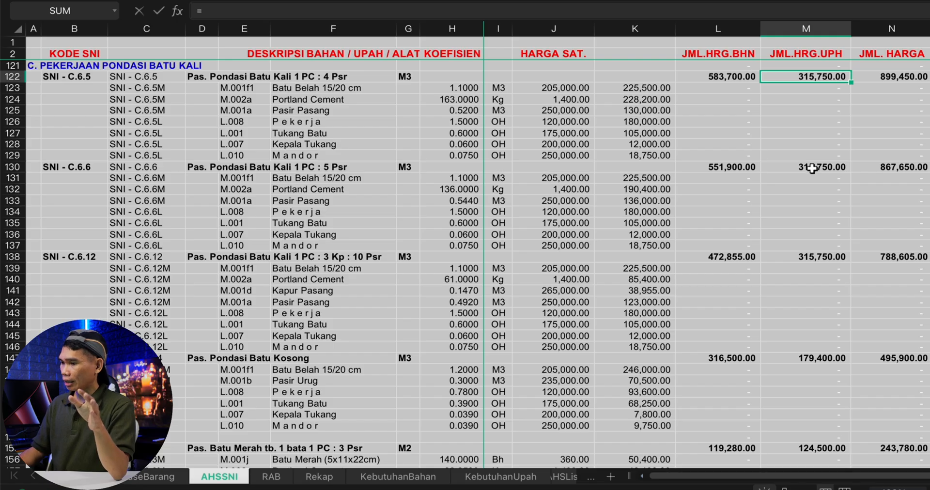
click(812, 78)
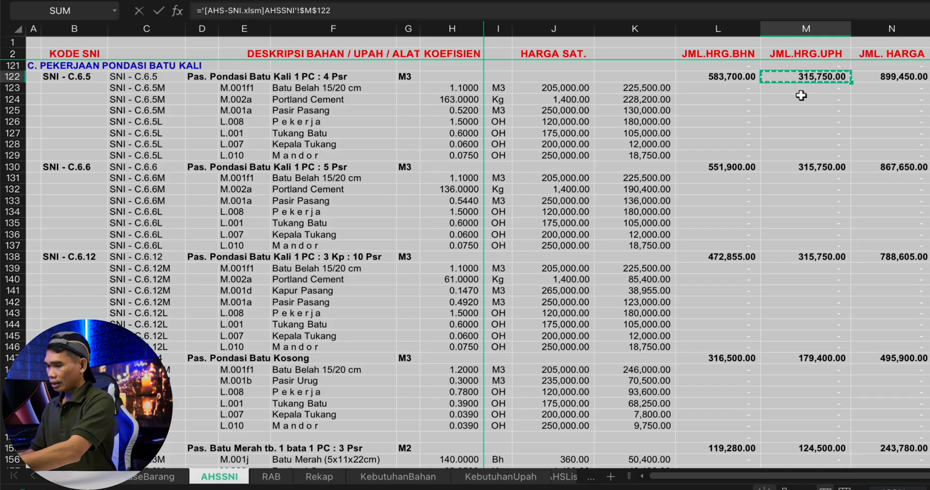
key(Return)
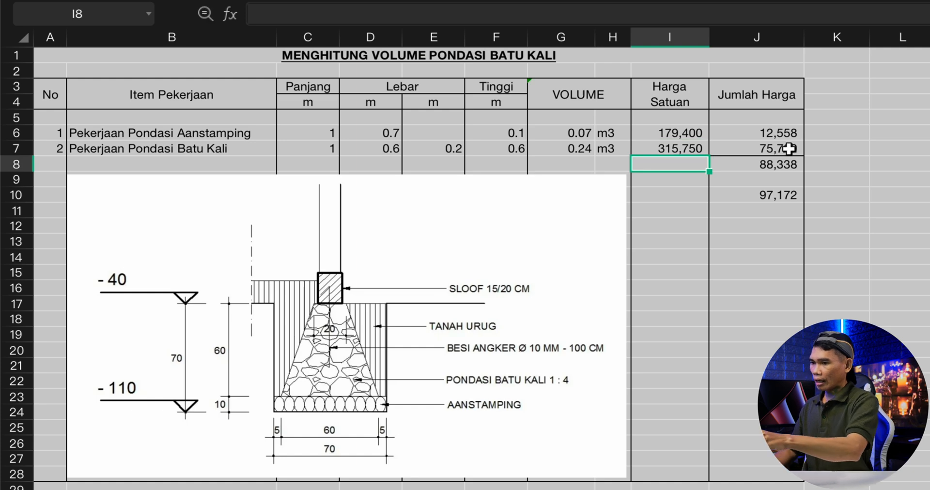
- Review the labour-only cost of the Batu Kali item, the marked-up total and the sum of both items
click(790, 148)
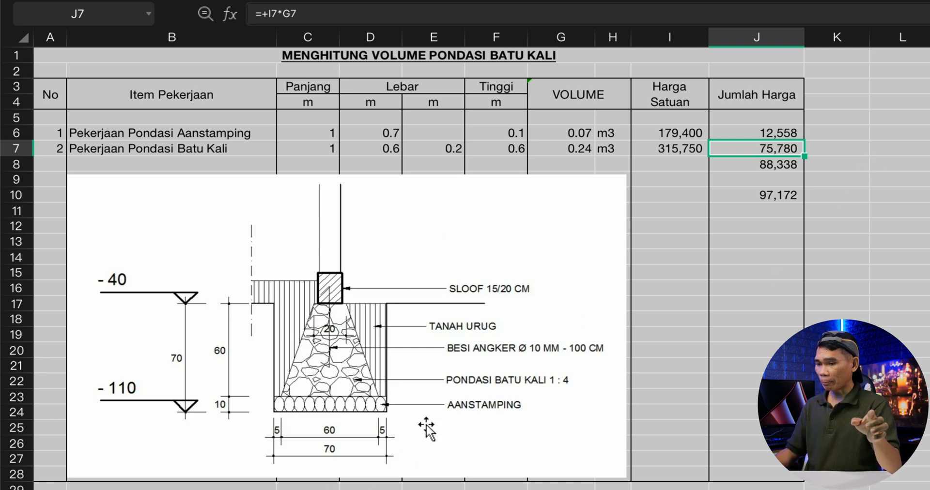
click(744, 194)
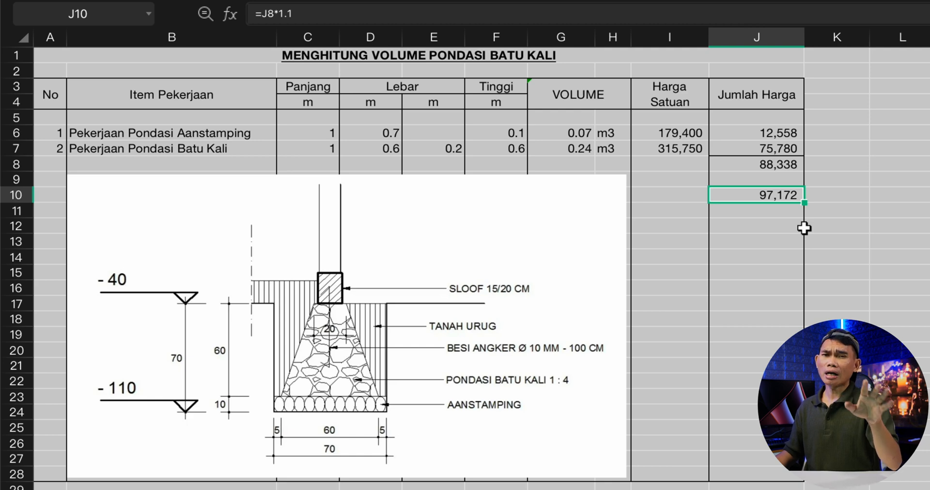
click(772, 213)
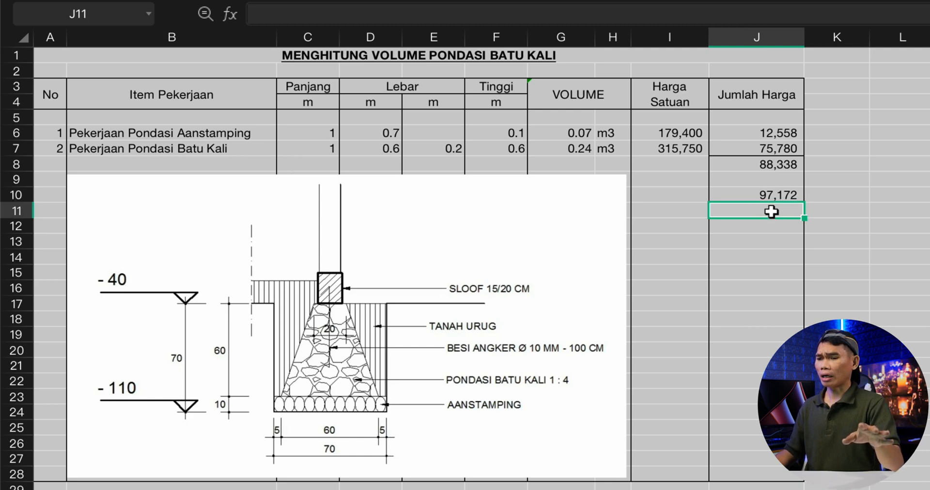
click(785, 169)
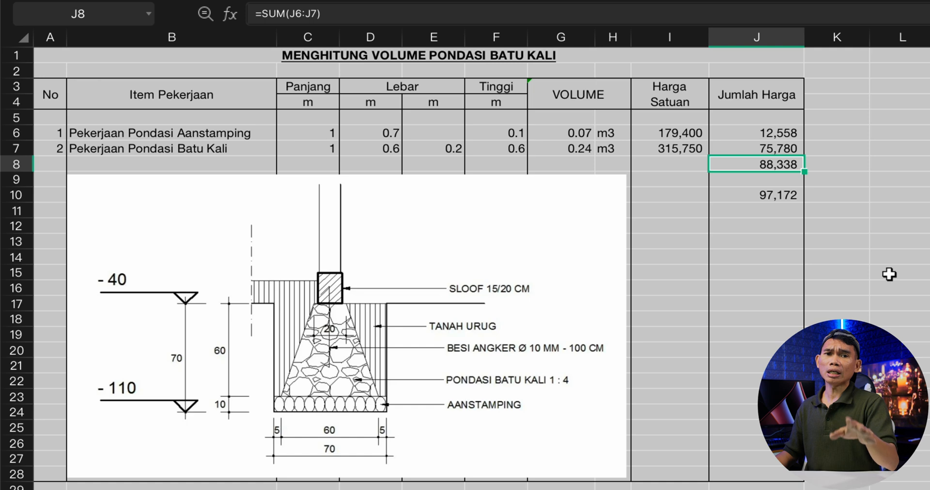